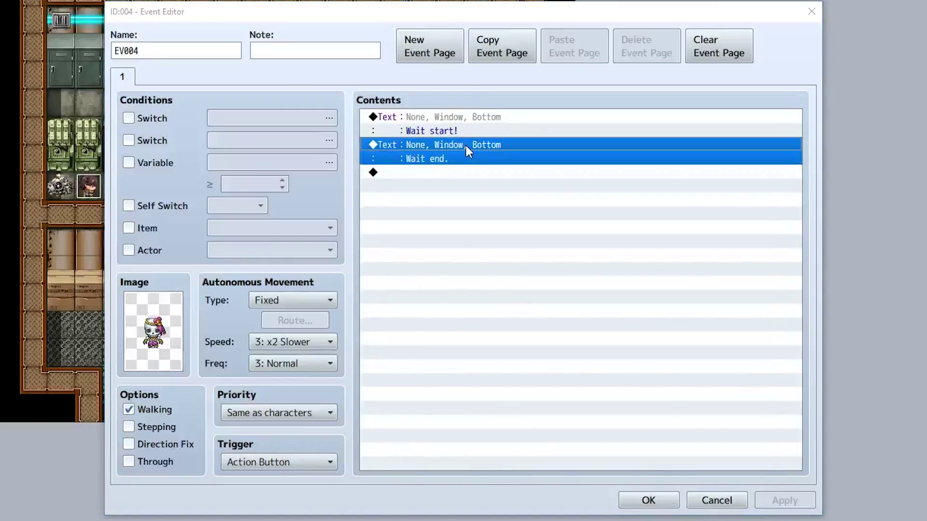
- Try the built-in Wait command and find that its duration caps at 999 frames
{"action": "left_click", "coordinate": [647, 121]}
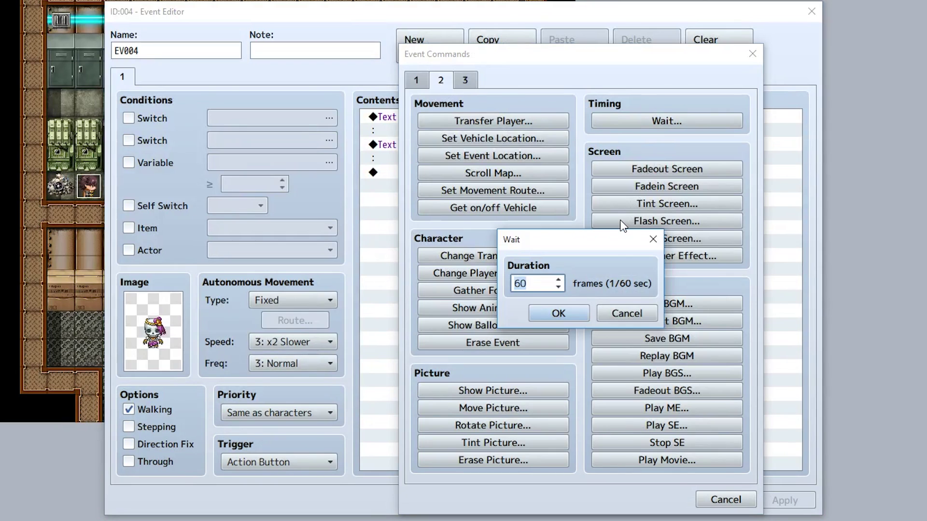
{"action": "type", "text": "120"}
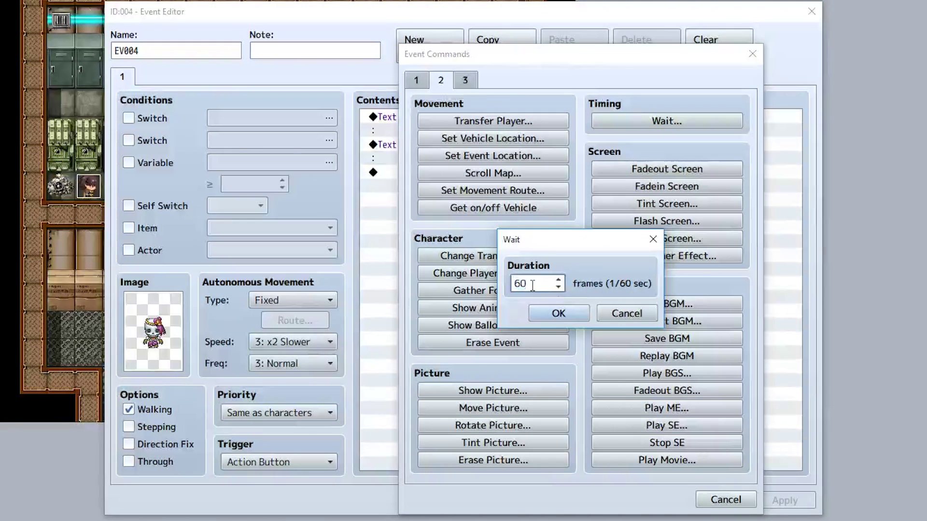
{"action": "key", "text": "BackSpace"}
{"action": "key", "text": "BackSpace"}
{"action": "key", "text": "BackSpace"}
{"action": "type", "text": "000"}
{"action": "key", "text": "BackSpace"}
{"action": "key", "text": "BackSpace"}
{"action": "type", "text": "800"}
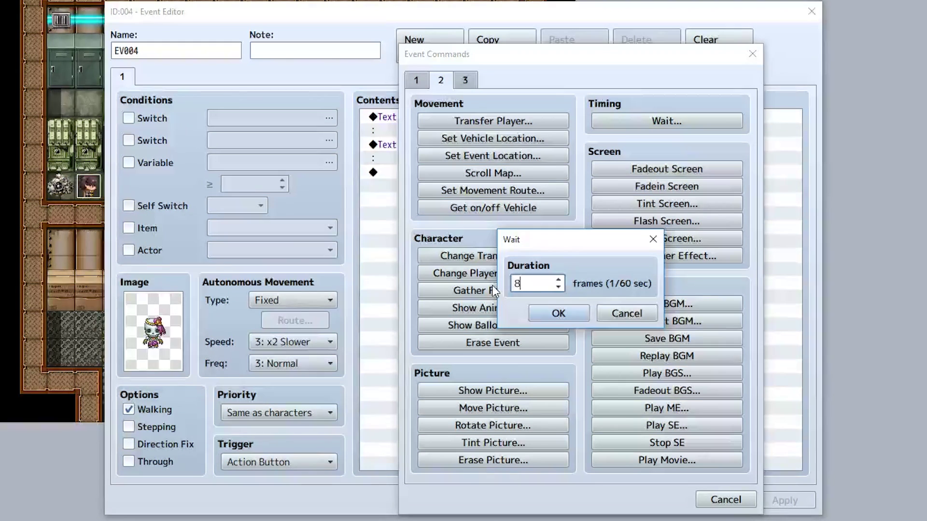
{"action": "key", "text": "BackSpace"}
{"action": "key", "text": "BackSpace"}
{"action": "type", "text": "00"}
{"action": "key", "text": "BackSpace"}
{"action": "key", "text": "BackSpace"}
{"action": "key", "text": "BackSpace"}
{"action": "type", "text": "999"}
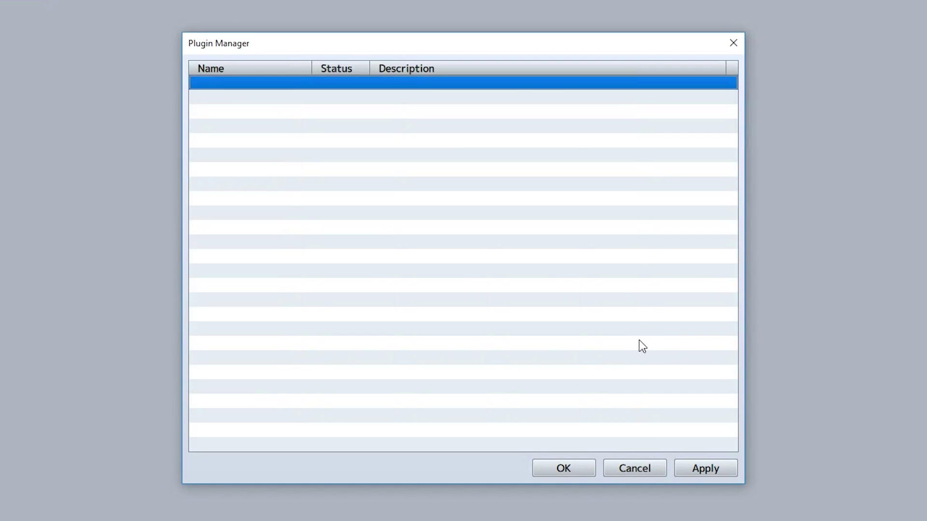
- Enable the SRD_WaitOptions plugin in Plugin Manager and reopen EV004's Event Commands
{"action": "double_click", "coordinate": [405, 164]}
{"action": "left_click", "coordinate": [404, 159]}
{"action": "left_click", "coordinate": [401, 176]}
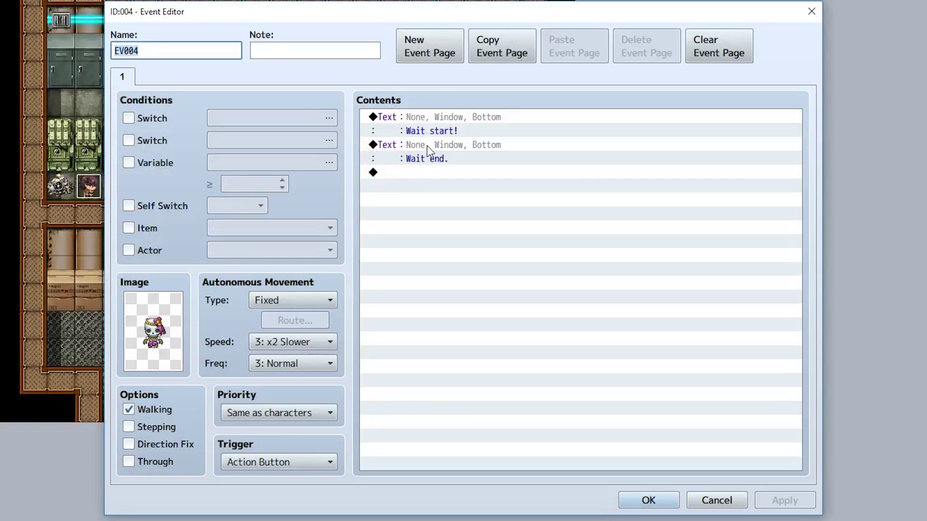
{"action": "double_click", "coordinate": [427, 146]}
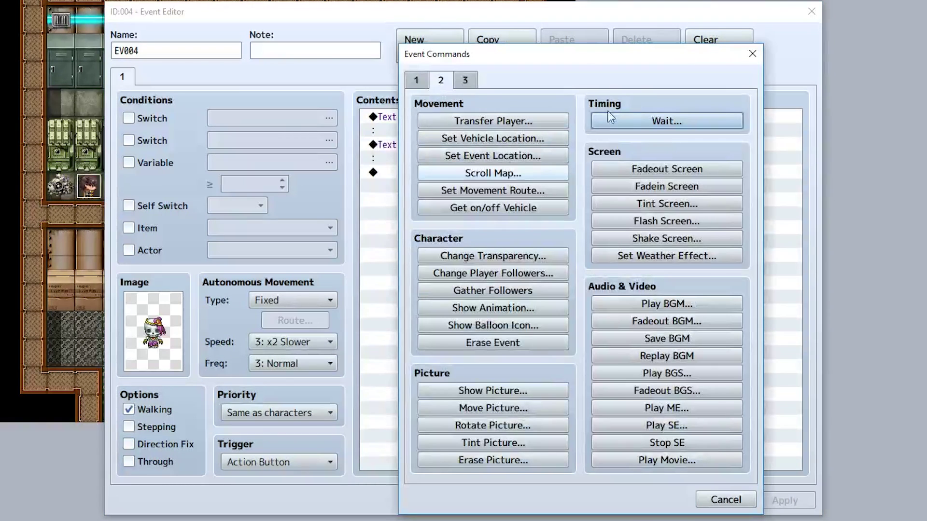
- Start a plugin command reading 'Wait 99999999 Frames', then change the unit to Seconds
{"action": "left_click", "coordinate": [464, 80]}
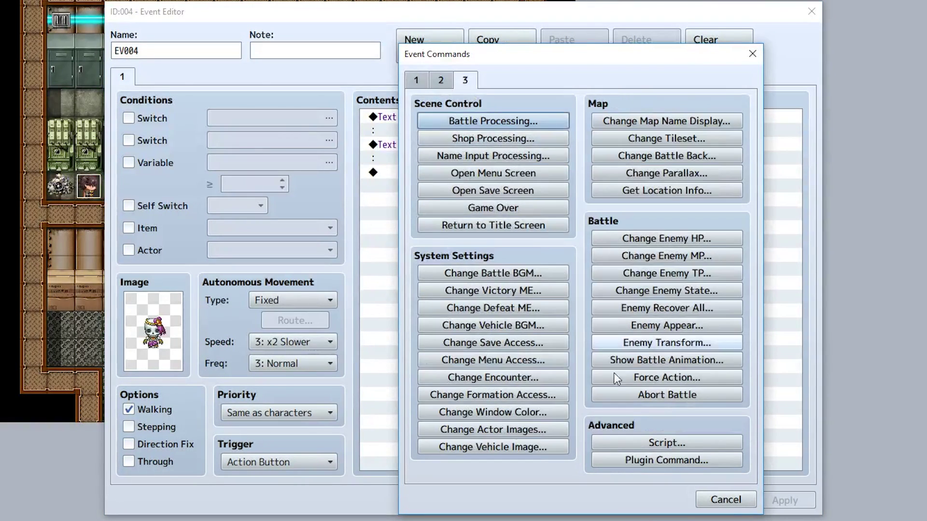
{"action": "left_click", "coordinate": [651, 462]}
{"action": "type", "text": "Wait"}
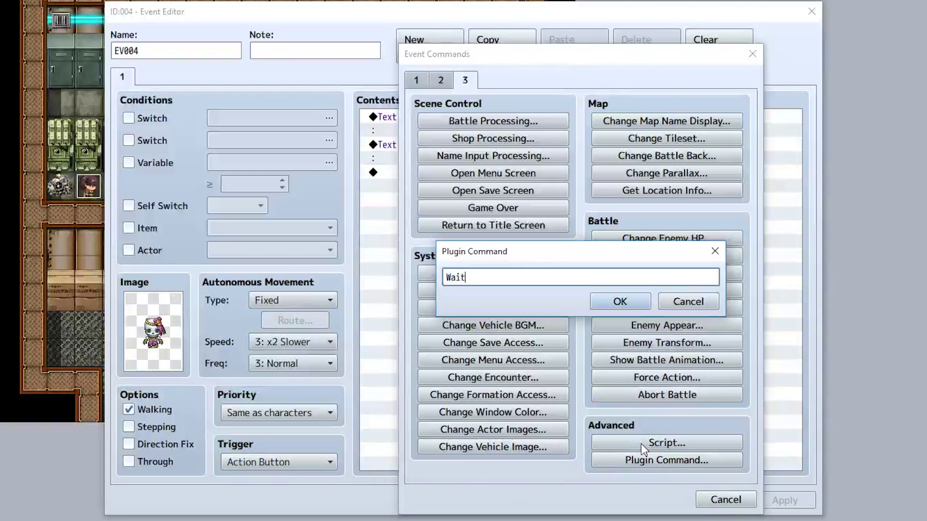
{"action": "type", "text": " 99999999 Frames"}
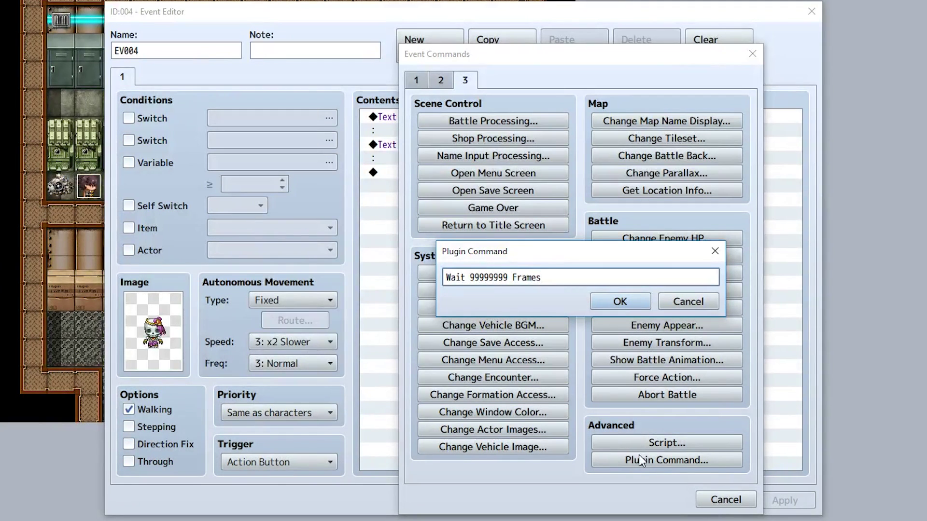
{"action": "double_click", "coordinate": [526, 277]}
{"action": "type", "text": "Seconds"}
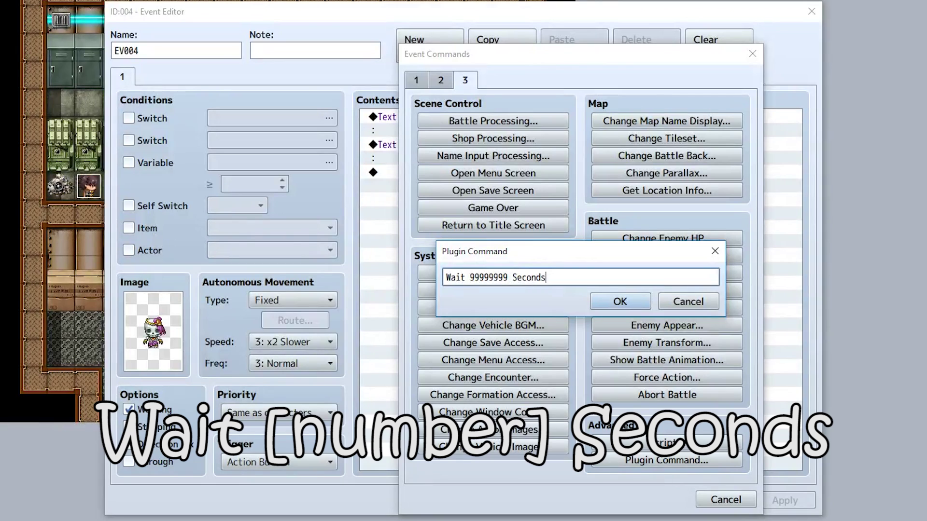
- Revise the plugin command to 'Wait 99999 Minutes', confirm it, and playtest
{"action": "double_click", "coordinate": [478, 278]}
{"action": "type", "text": "5"}
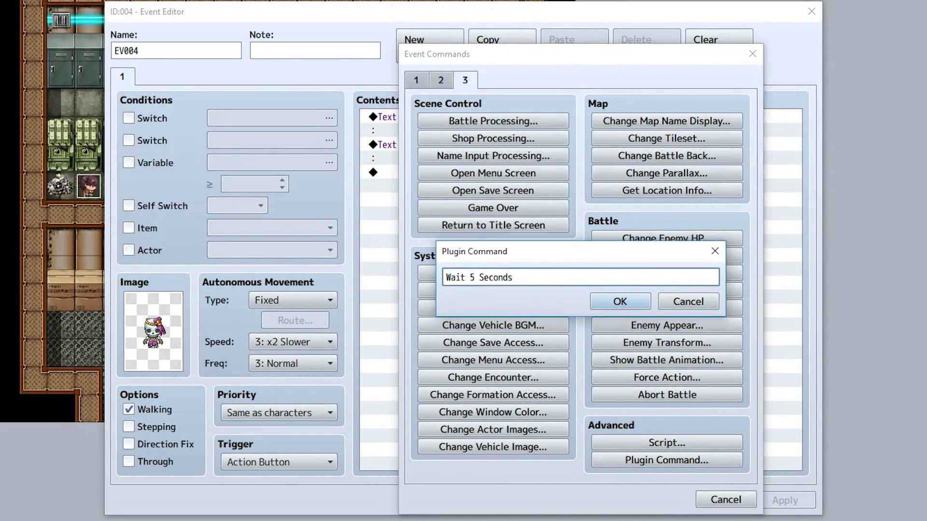
{"action": "double_click", "coordinate": [488, 277]}
{"action": "type", "text": "Minutes"}
{"action": "key", "text": "BackSpace"}
{"action": "type", "text": "1"}
{"action": "key", "text": "BackSpace"}
{"action": "type", "text": "99999"}
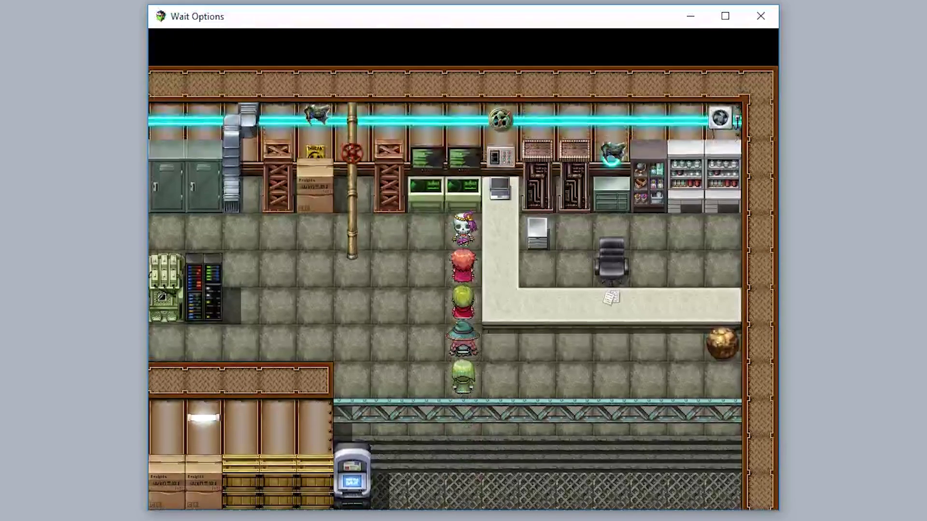
{"action": "key", "text": "Return"}
{"action": "key", "text": "Return"}
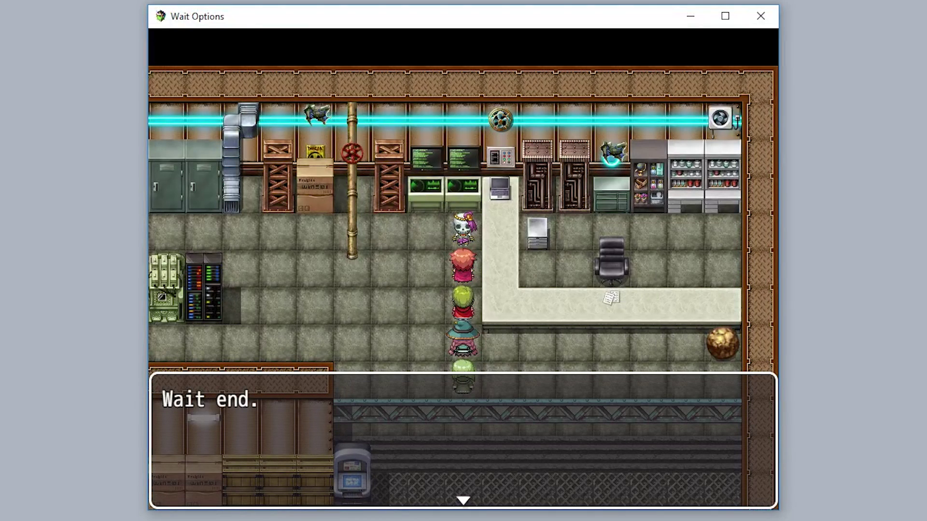
- Dismiss the 'Wait end.' message, end the playtest, and open the rock event EV003
{"action": "key", "text": "Return"}
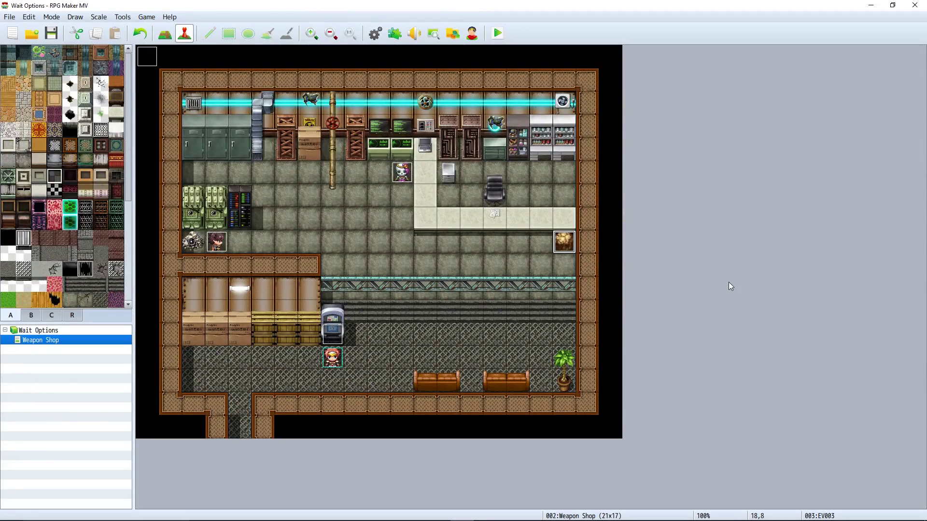
{"action": "double_click", "coordinate": [563, 243]}
- Review the rock event's Show Animation, movement route, 8- and 1-frame waits, message and self switch
{"action": "left_click", "coordinate": [497, 164]}
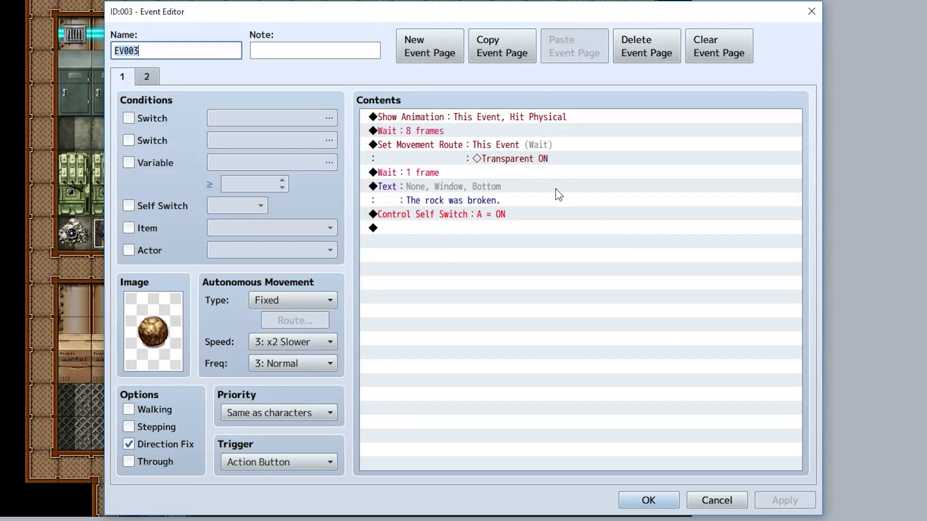
{"action": "double_click", "coordinate": [516, 121]}
{"action": "left_click", "coordinate": [549, 338]}
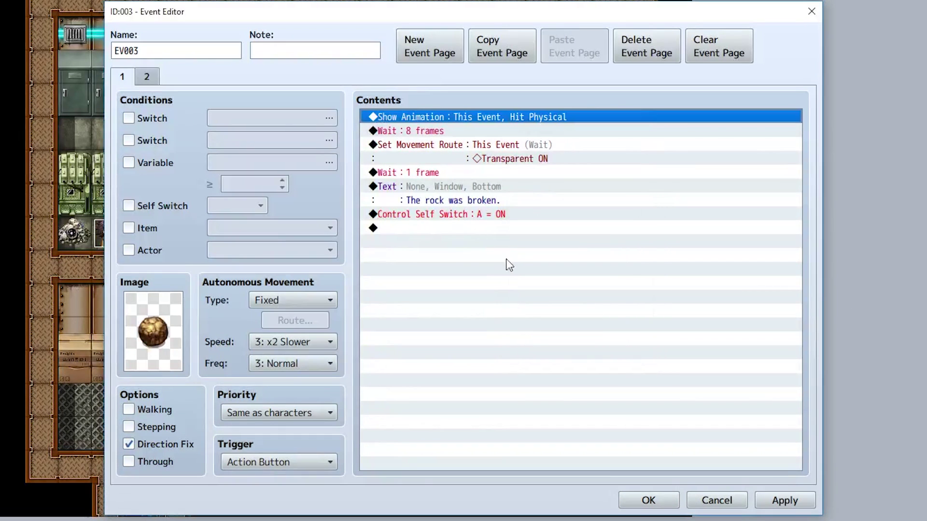
{"action": "left_click", "coordinate": [449, 131]}
{"action": "double_click", "coordinate": [462, 144]}
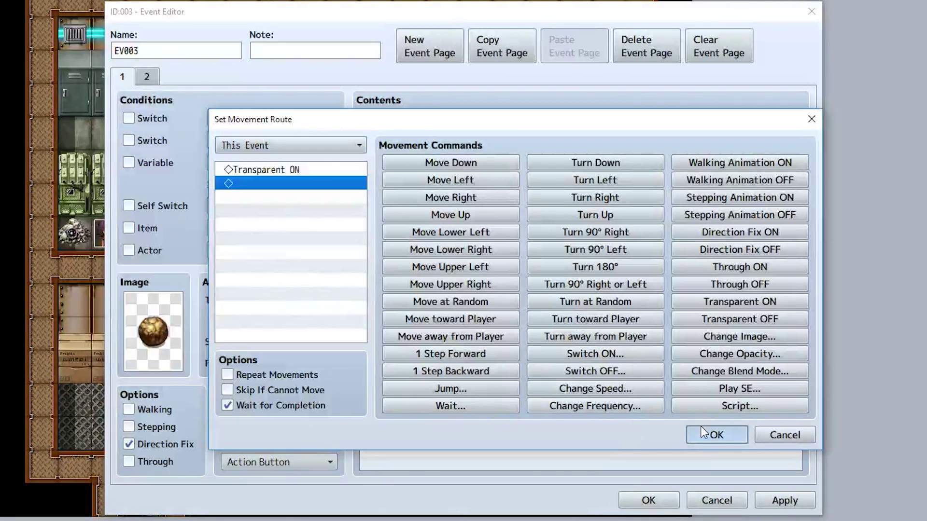
{"action": "left_click", "coordinate": [703, 432]}
{"action": "left_click", "coordinate": [423, 175]}
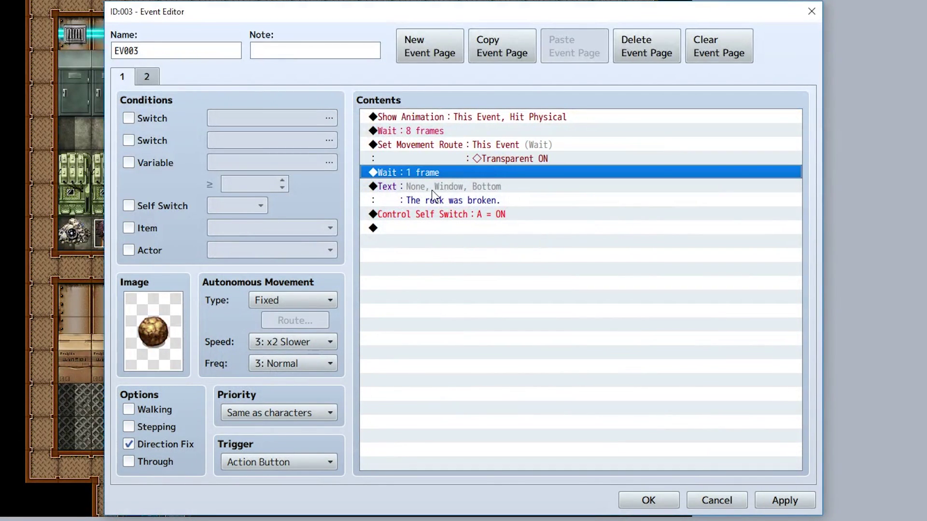
{"action": "left_click", "coordinate": [431, 189]}
{"action": "left_click", "coordinate": [439, 213]}
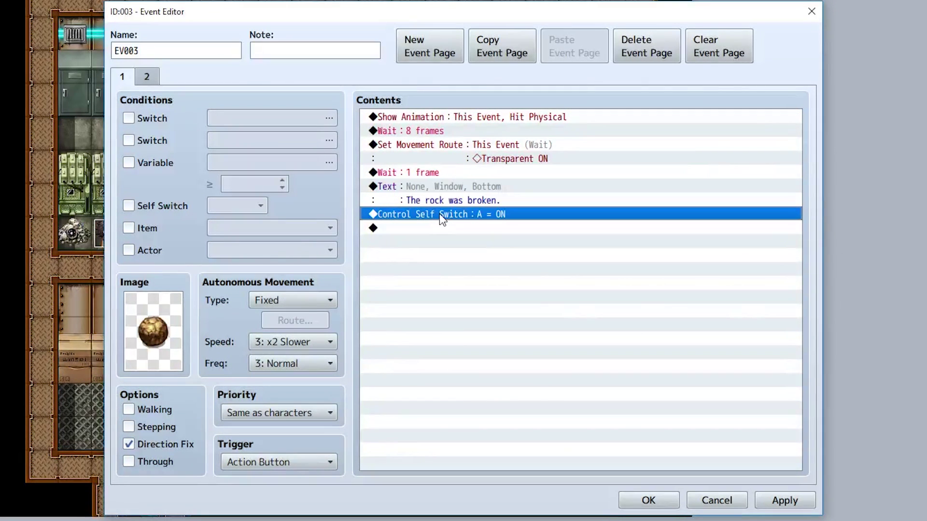
{"action": "left_click", "coordinate": [149, 78]}
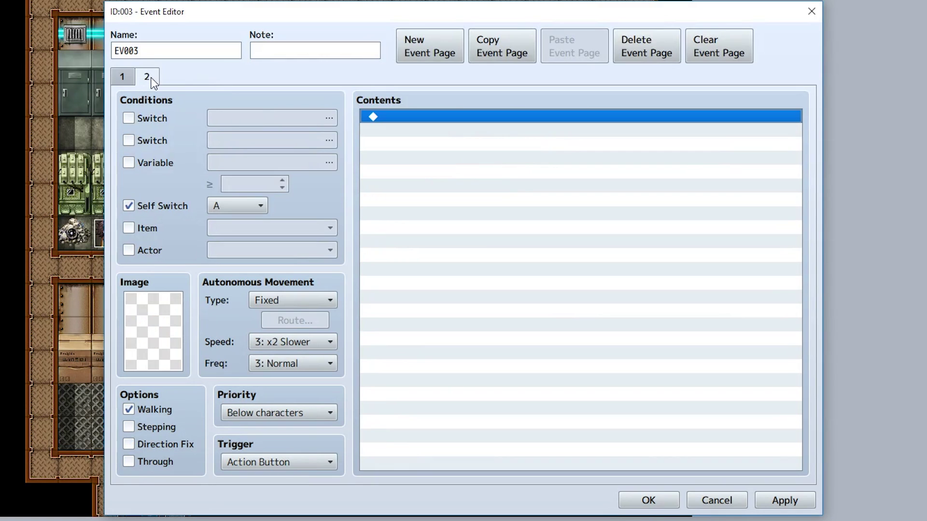
{"action": "left_click", "coordinate": [128, 77]}
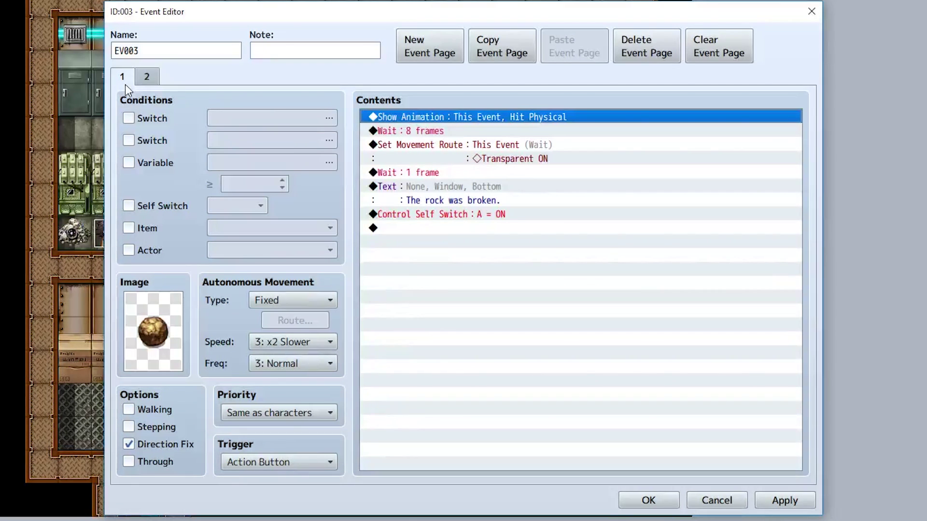
- Close the editor, playtest breaking the rock, then open the one-frame Wait for editing
{"action": "left_click", "coordinate": [428, 132]}
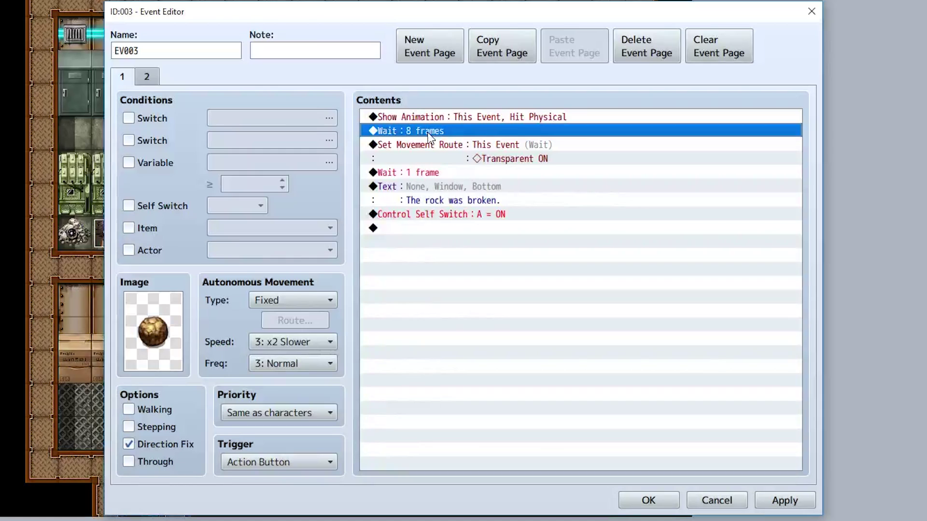
{"action": "left_click", "coordinate": [473, 173]}
{"action": "left_click", "coordinate": [648, 501]}
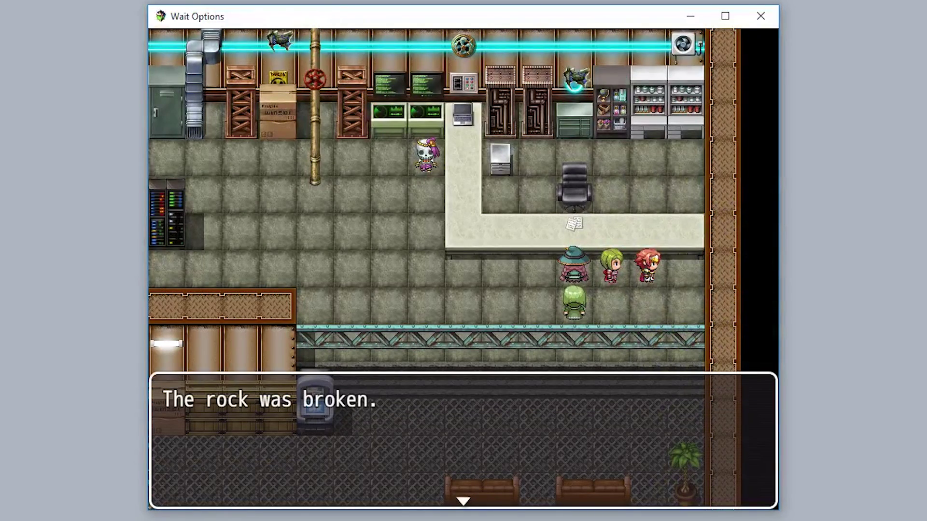
{"action": "key", "text": "Return"}
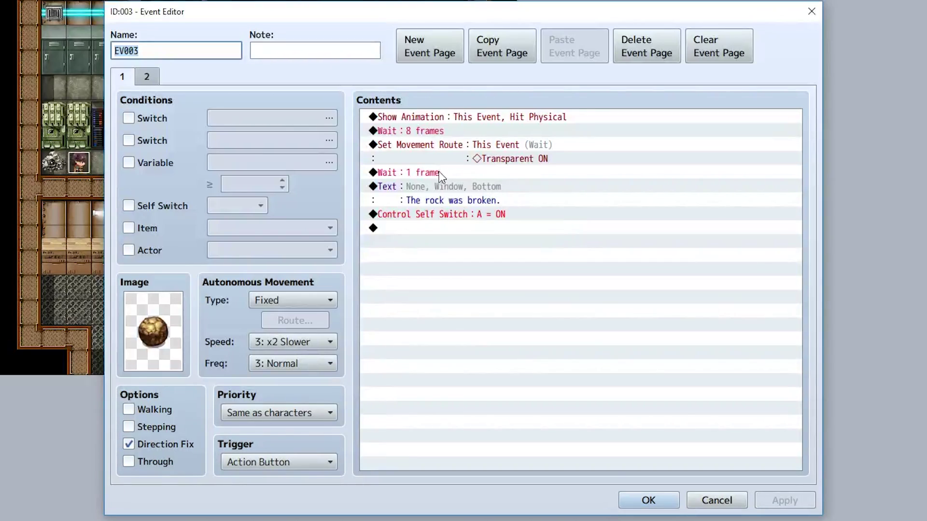
{"action": "double_click", "coordinate": [434, 172]}
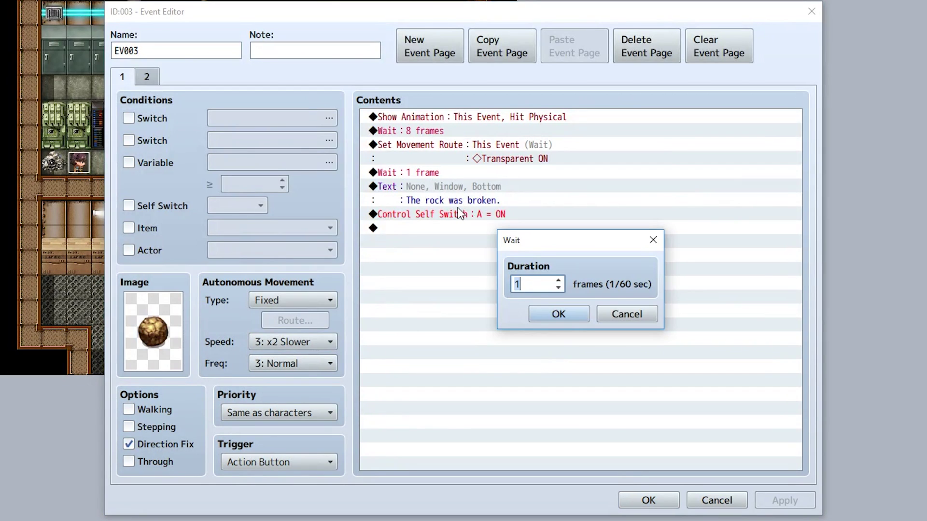
- Change the wait to 30 frames, then delete that Wait command
{"action": "type", "text": "30"}
{"action": "key", "text": "Return"}
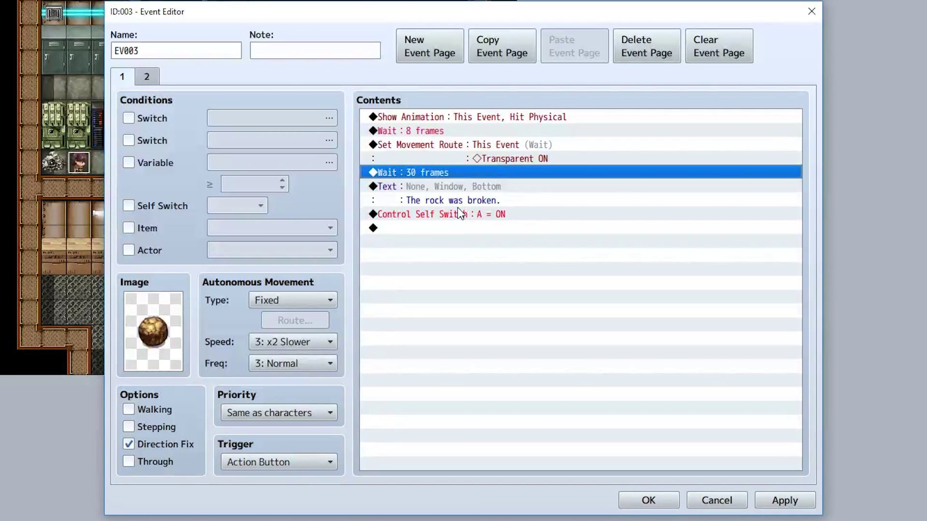
{"action": "key", "text": "Delete"}
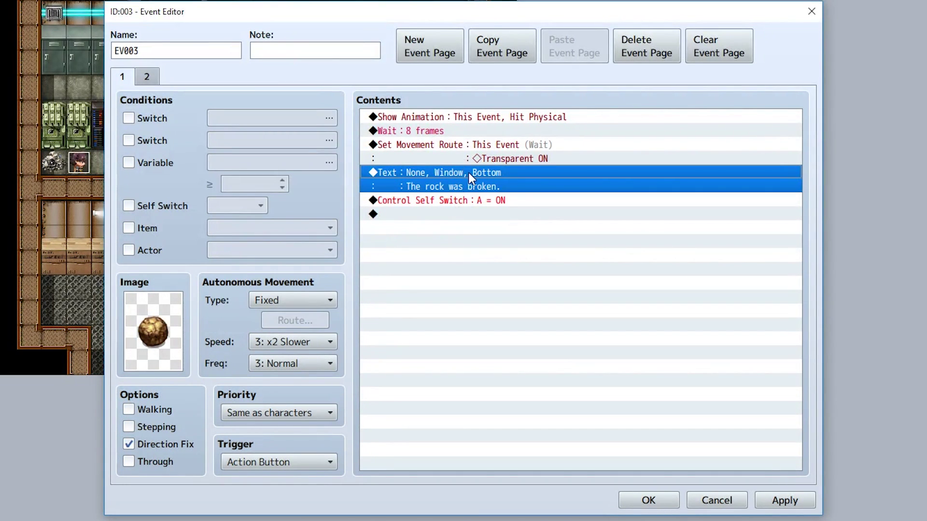
- Insert a 'Wait for Animation' plugin command in its place and close the editor
{"action": "key", "text": "Insert"}
{"action": "left_click", "coordinate": [465, 79]}
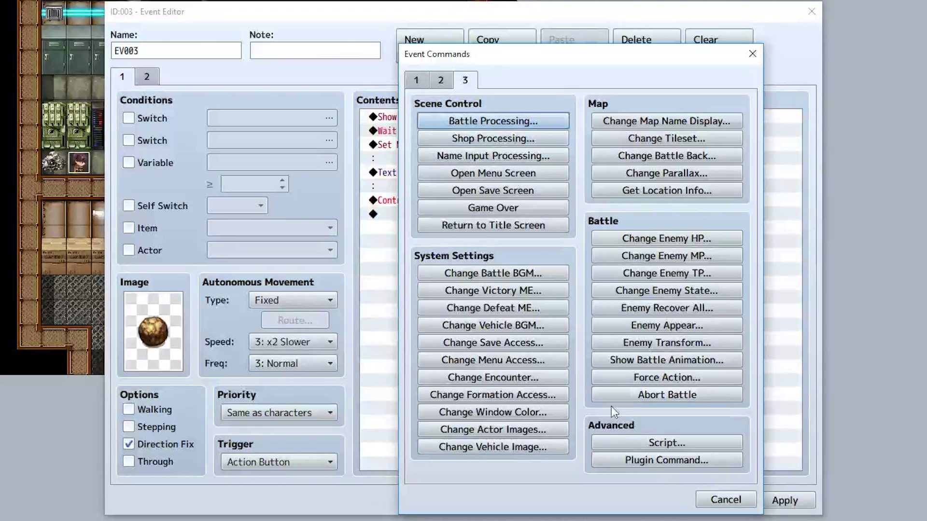
{"action": "left_click", "coordinate": [633, 444]}
{"action": "left_click", "coordinate": [678, 386]}
{"action": "left_click", "coordinate": [659, 460]}
{"action": "type", "text": "Wait for Animation"}
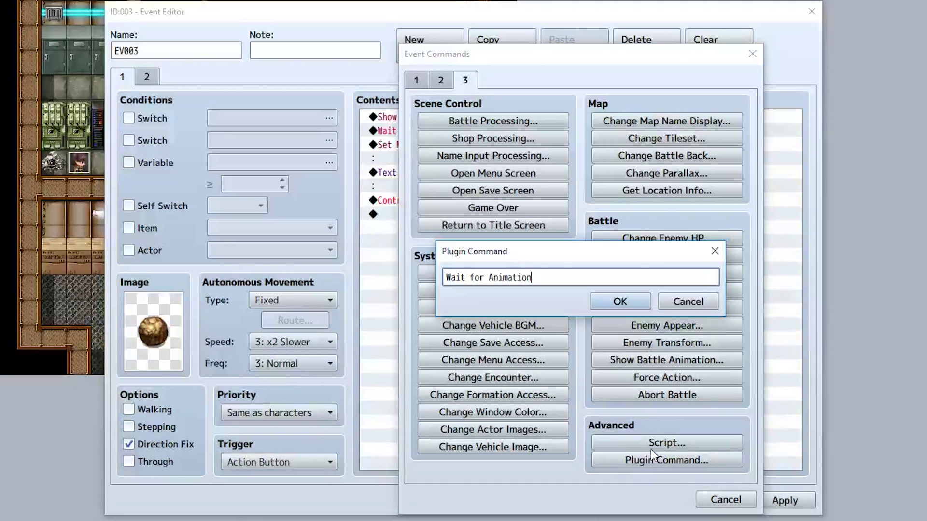
{"action": "left_click", "coordinate": [618, 305]}
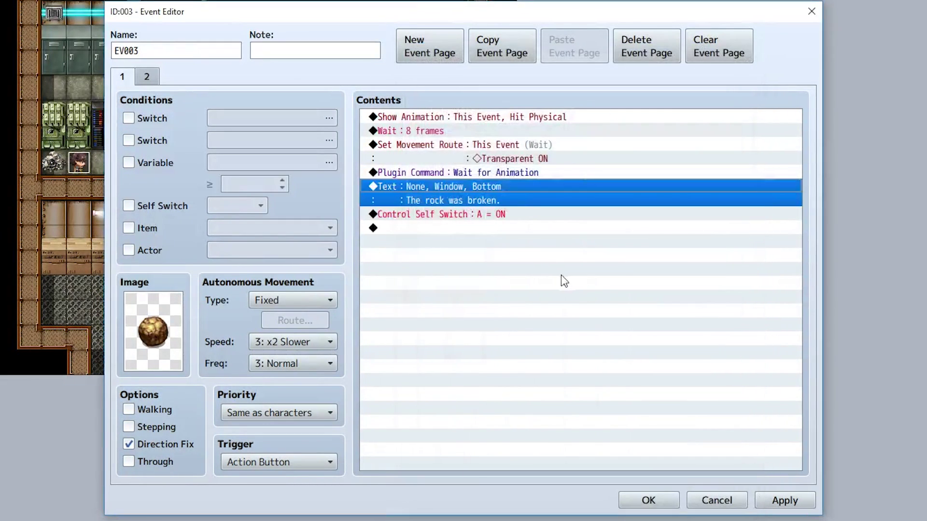
{"action": "left_click", "coordinate": [489, 172]}
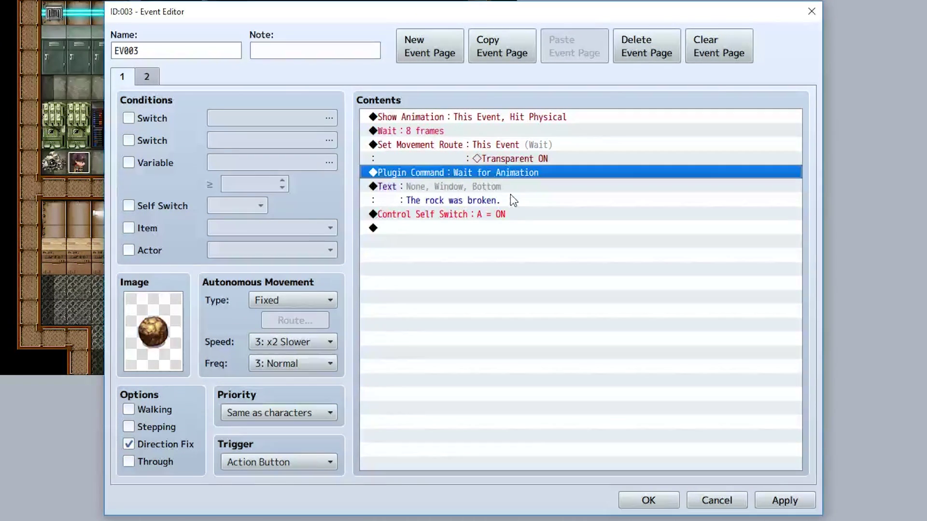
{"action": "left_click", "coordinate": [648, 500]}
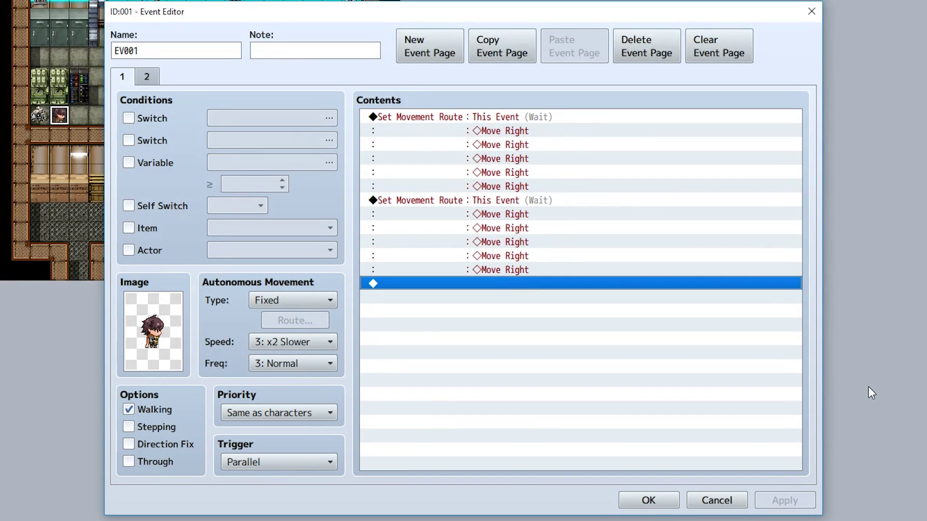
- Insert plugin command 'Wait for Condition $gameSwitches.value(1) == true' before the second movement route
{"action": "left_click", "coordinate": [517, 201]}
{"action": "key", "text": "Insert"}
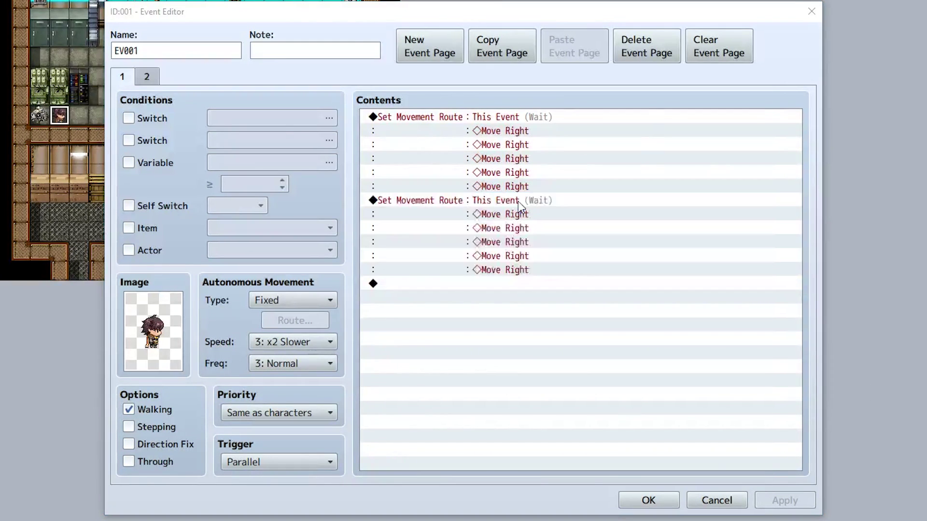
{"action": "left_click", "coordinate": [660, 462]}
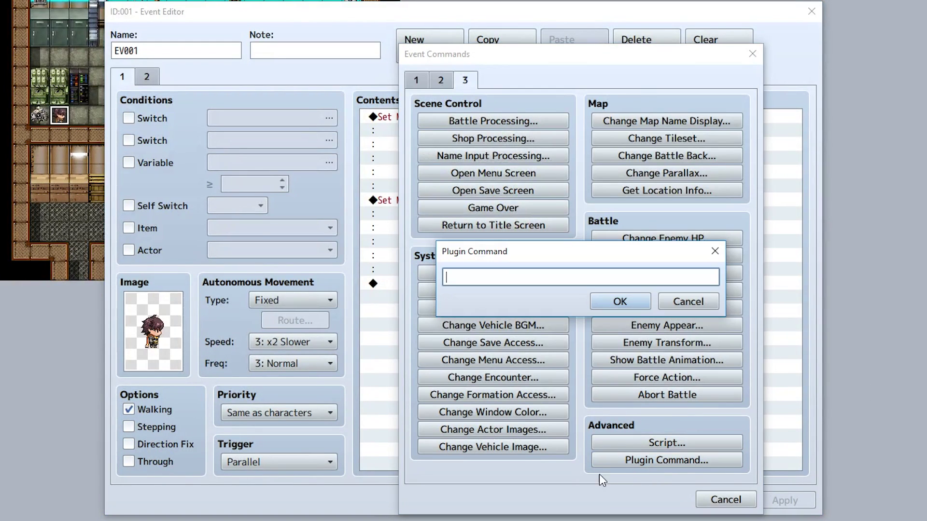
{"action": "type", "text": "Wait for Comnd"}
{"action": "key", "text": "BackSpace"}
{"action": "key", "text": "BackSpace"}
{"action": "key", "text": "BackSpace"}
{"action": "type", "text": "ndition "}
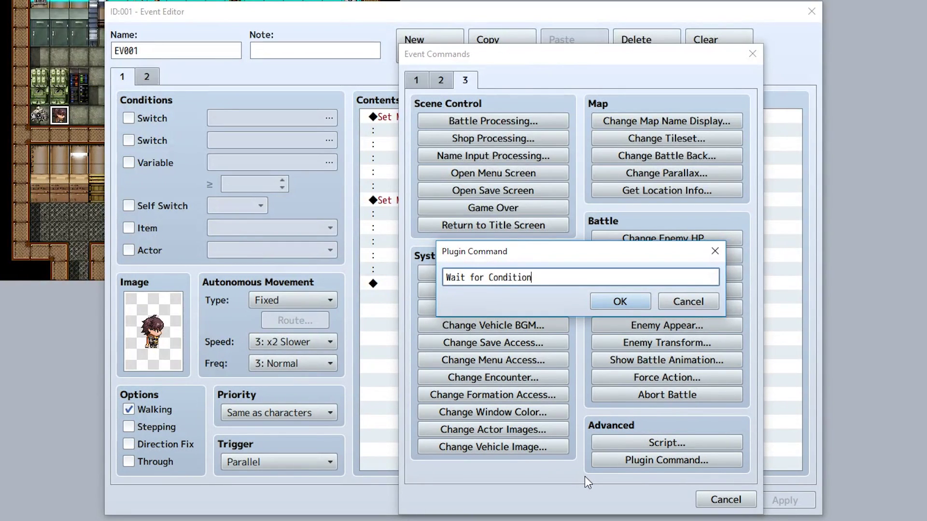
{"action": "type", "text": "$gameSwitches.value(1) == true"}
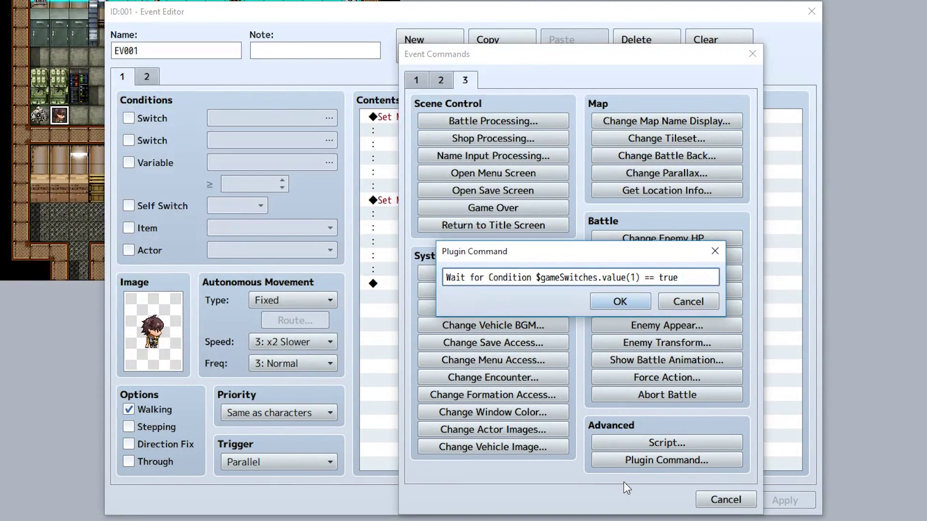
{"action": "left_click", "coordinate": [619, 301]}
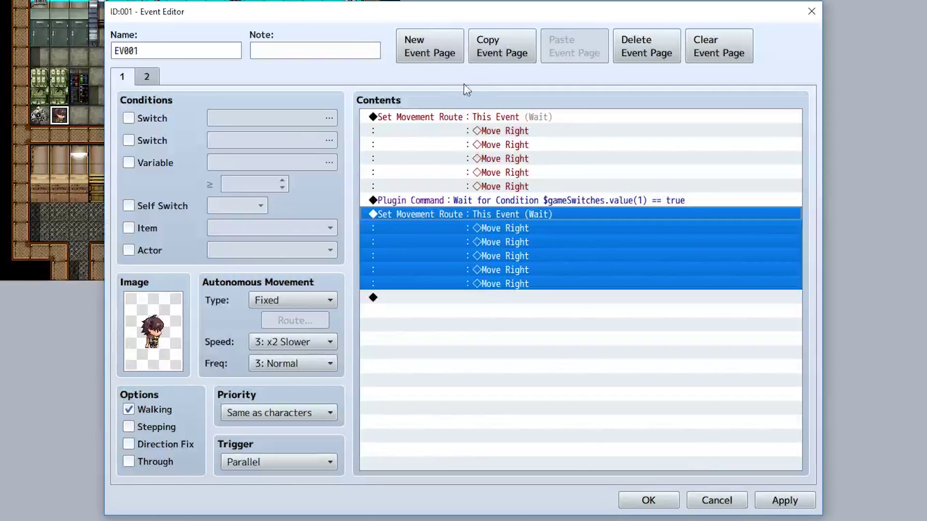
- Review the route, wait, route order, then check EV002, which turns switch 0001 ON
{"action": "left_click", "coordinate": [513, 122]}
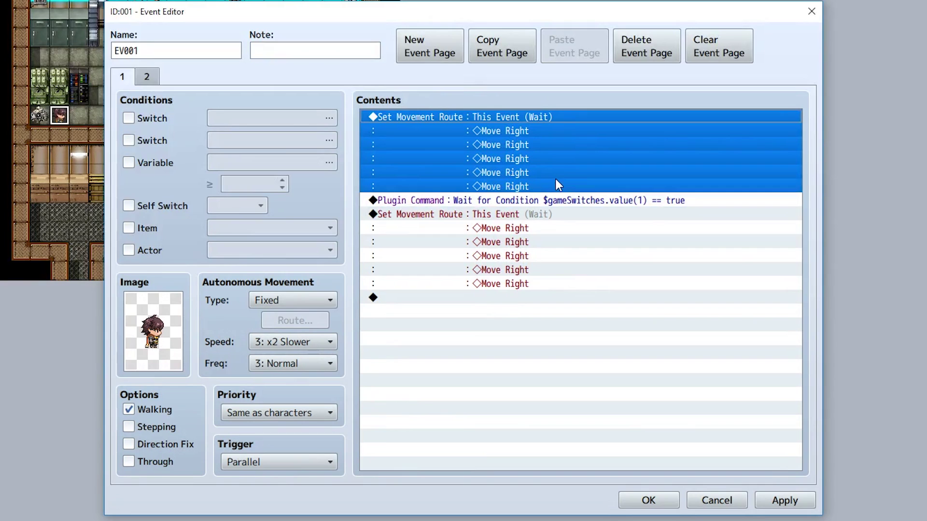
{"action": "left_click", "coordinate": [541, 200]}
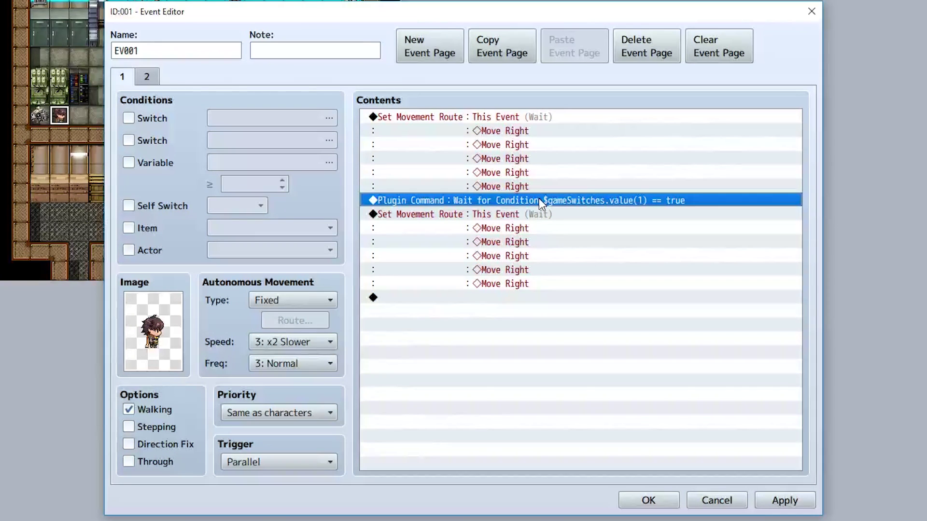
{"action": "left_click", "coordinate": [465, 247]}
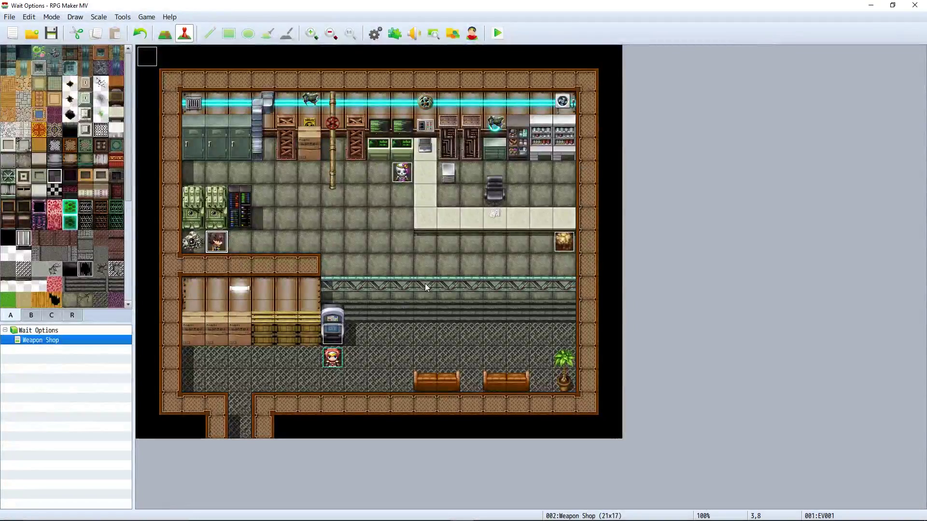
{"action": "double_click", "coordinate": [332, 333]}
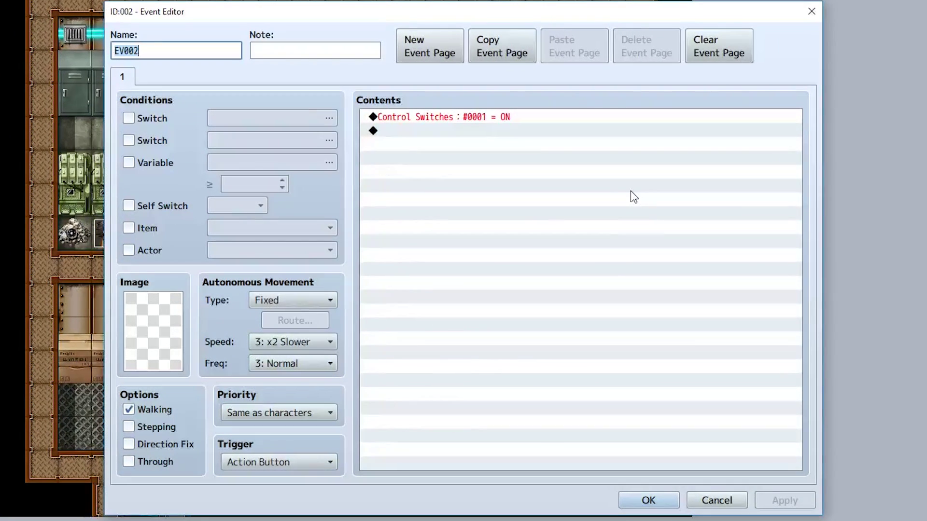
{"action": "left_click", "coordinate": [647, 501]}
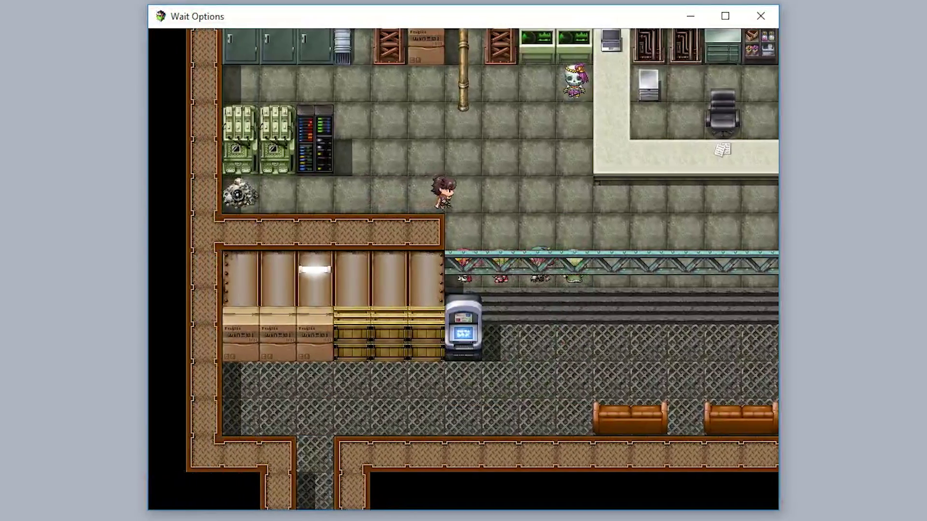